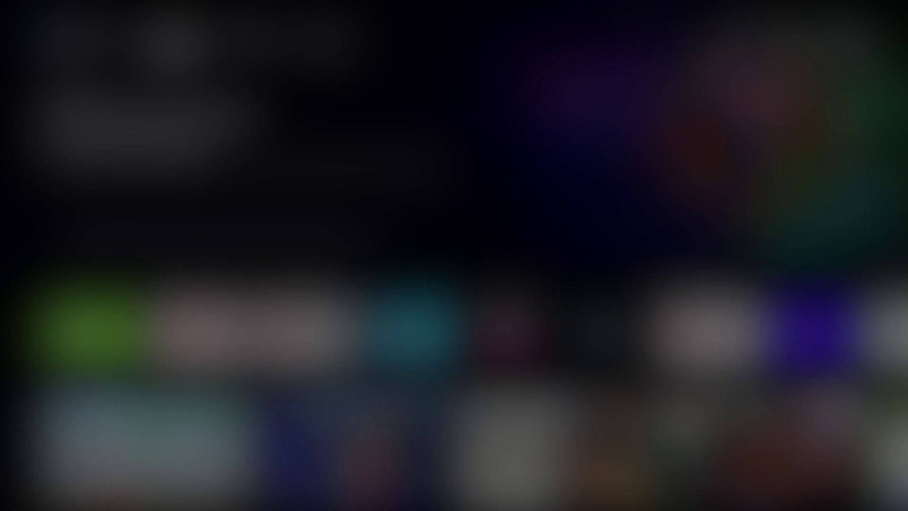
Open the Details page of the SHIELD Experience Upgrade 9.0.0 card on the home screen
key("Down")
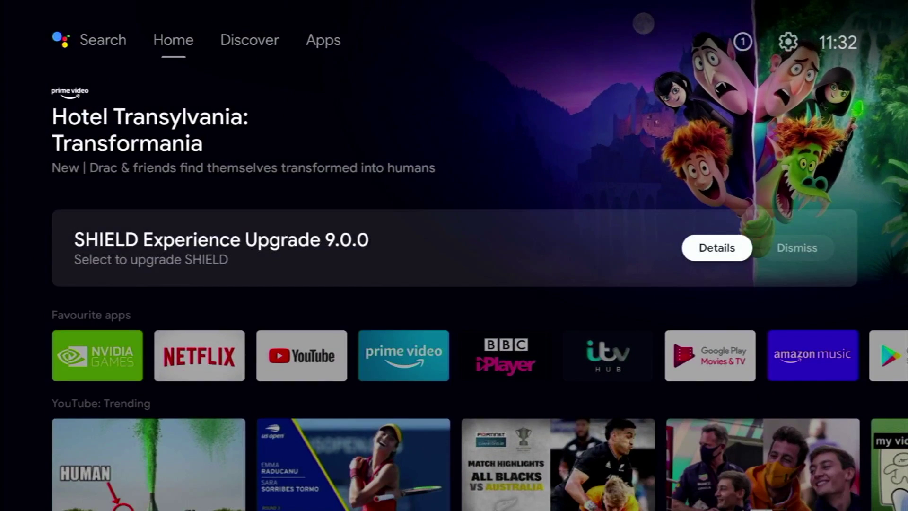
key("Return")
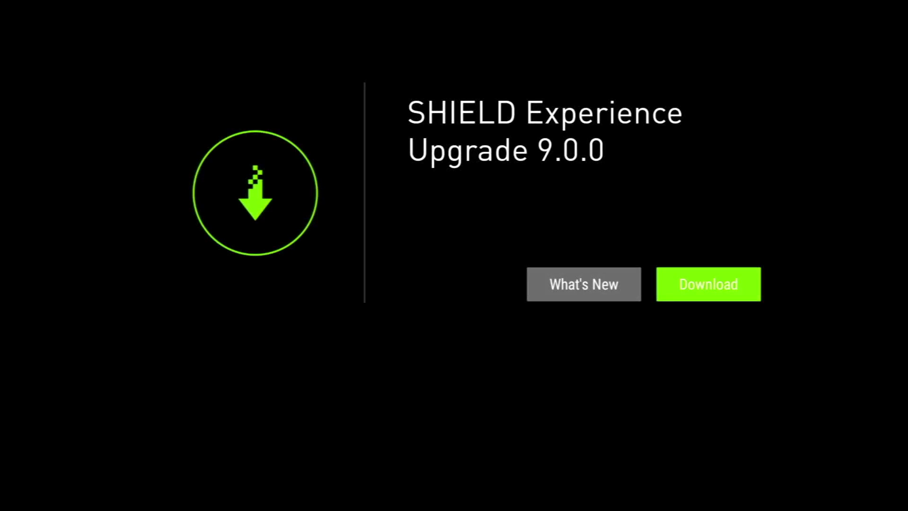
Open the SHIELD Experience Upgrade 9.0.1 details page from its banner
key("Left")
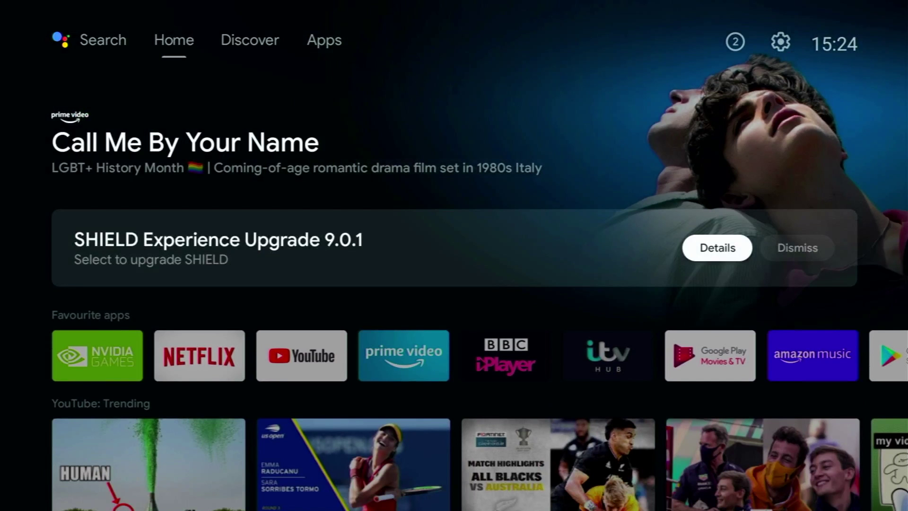
key("Right")
key("Left")
key("Return")
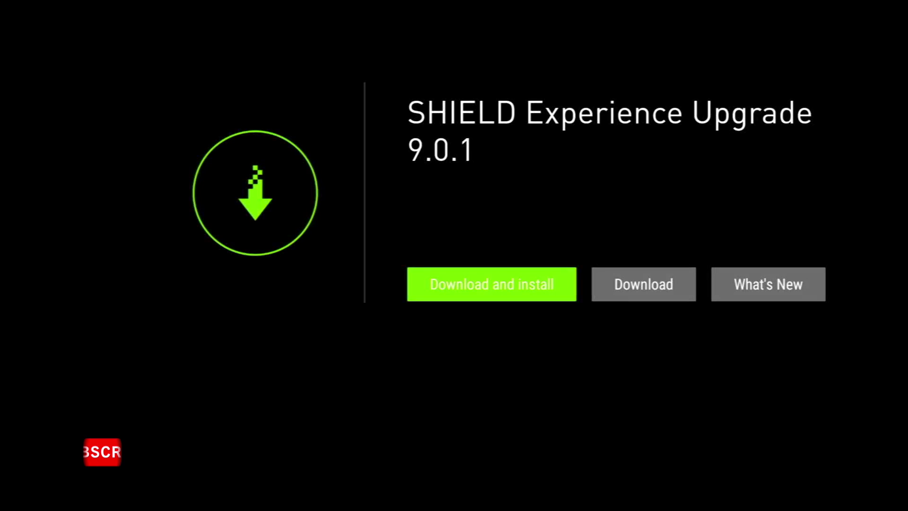
Review the 9.0.1 What's New release notes, then return to the home screen
key("Right")
key("Right")
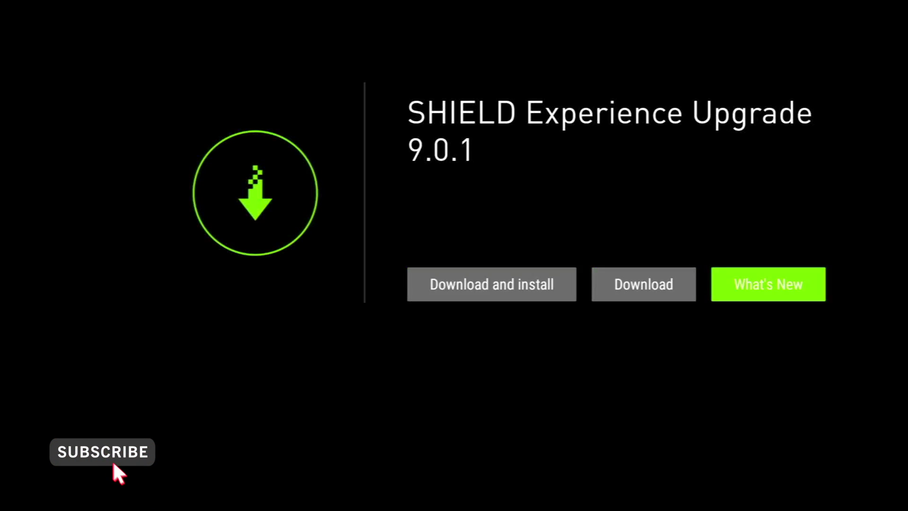
key("Left")
key("Left")
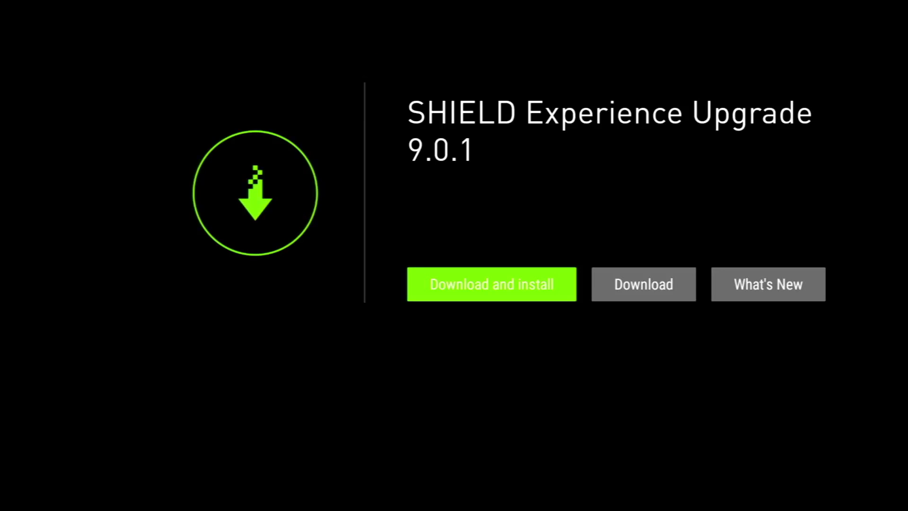
key("Right")
key("Right")
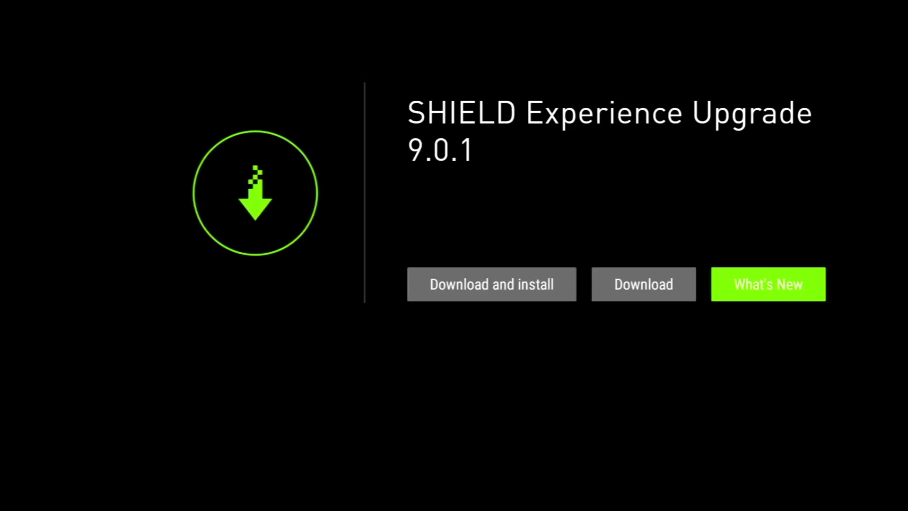
key("Return")
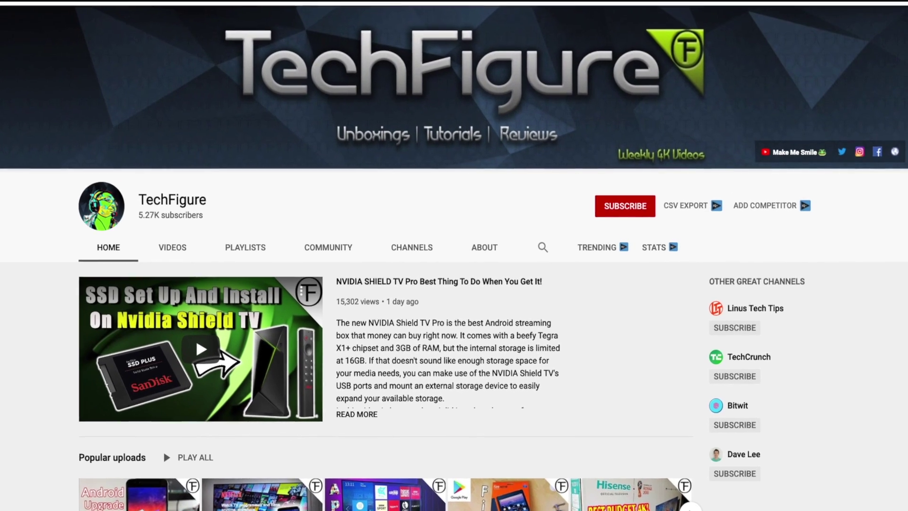
left_click(638, 208)
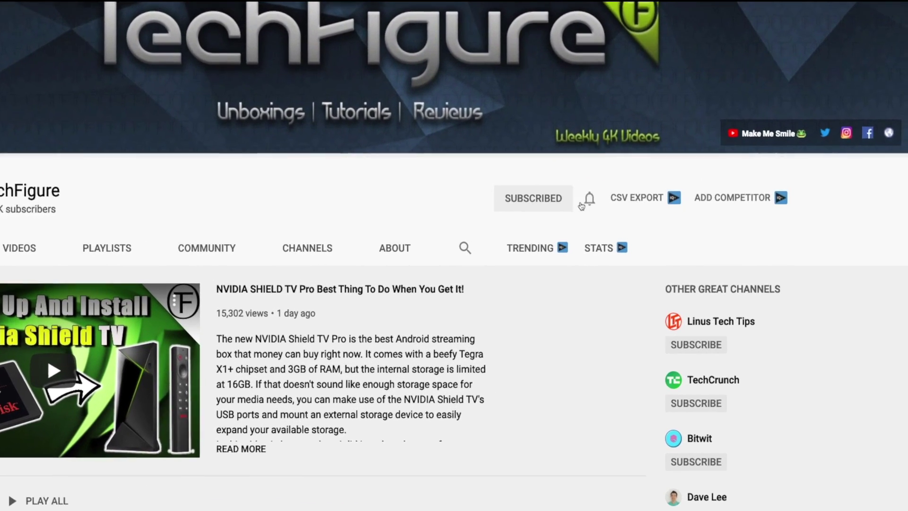
left_click(587, 201)
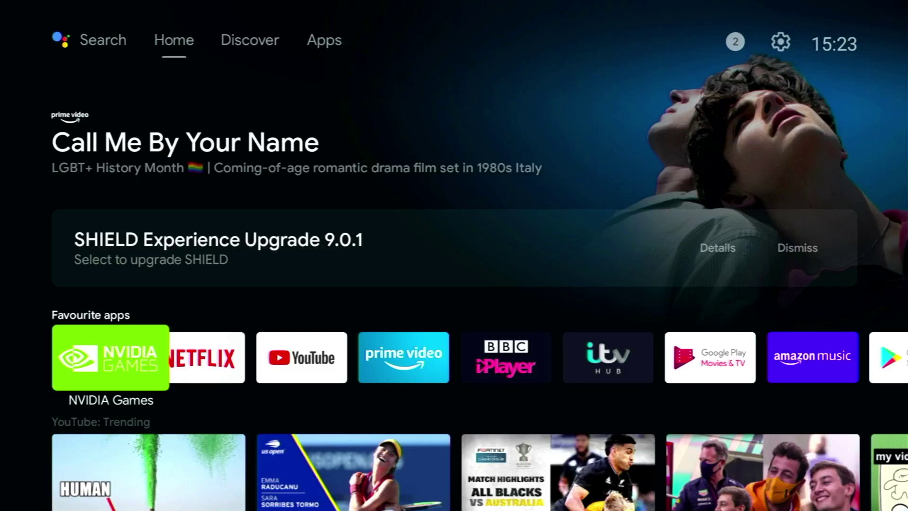
View the 9.0.1 upgrade in the notifications list, close it, and open the Settings gear panel
key("Up")
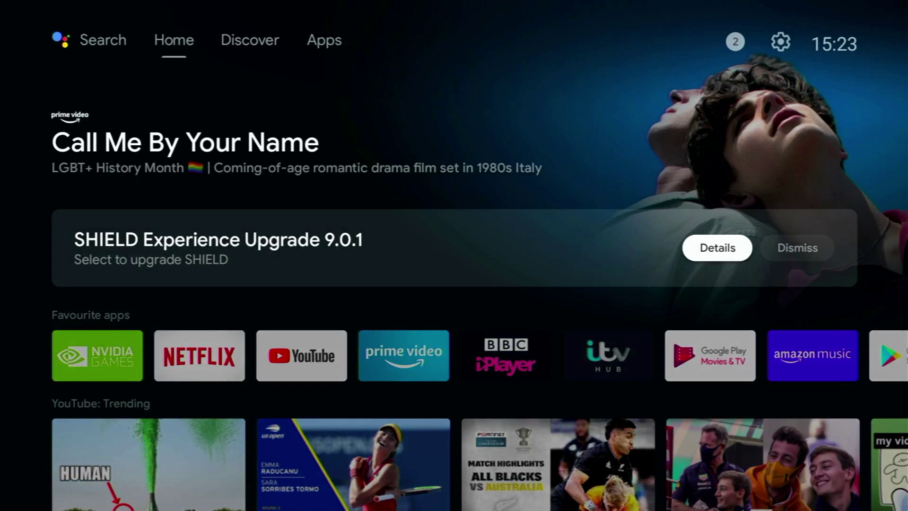
key("Up")
key("Up")
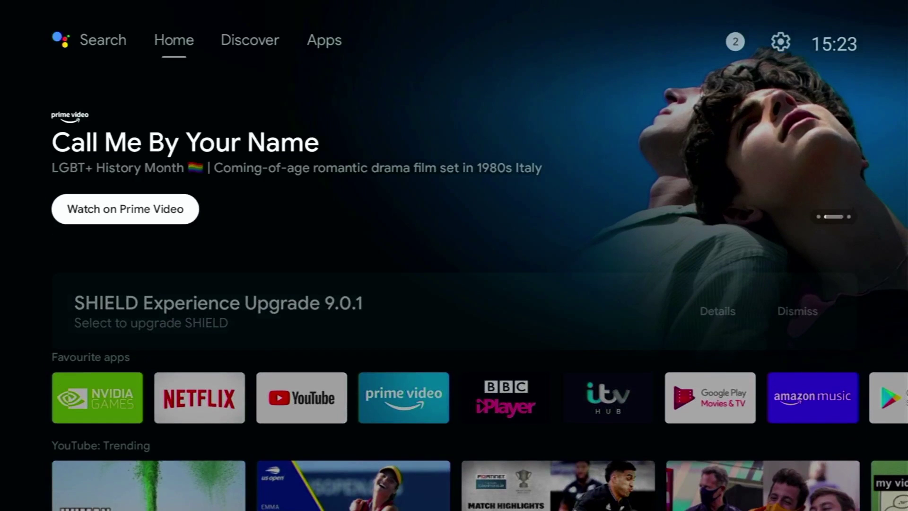
key("Right")
key("Right")
key("Right")
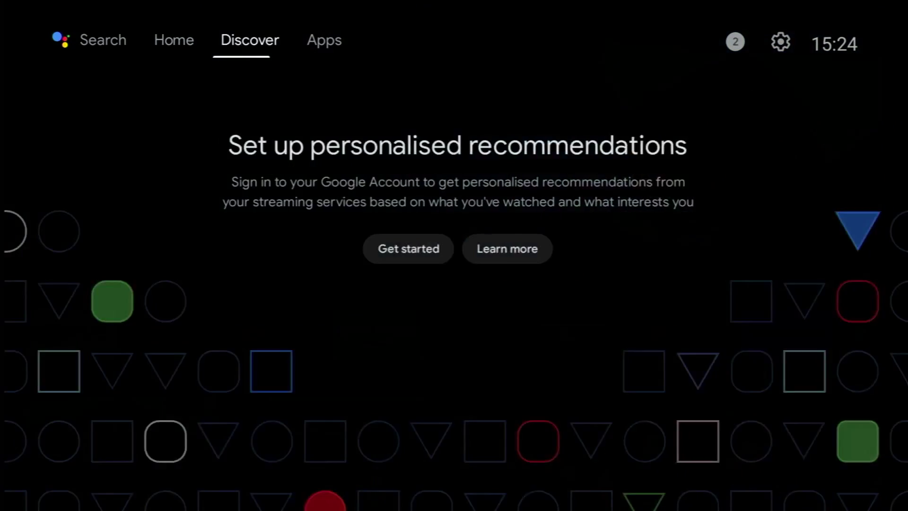
key("Return")
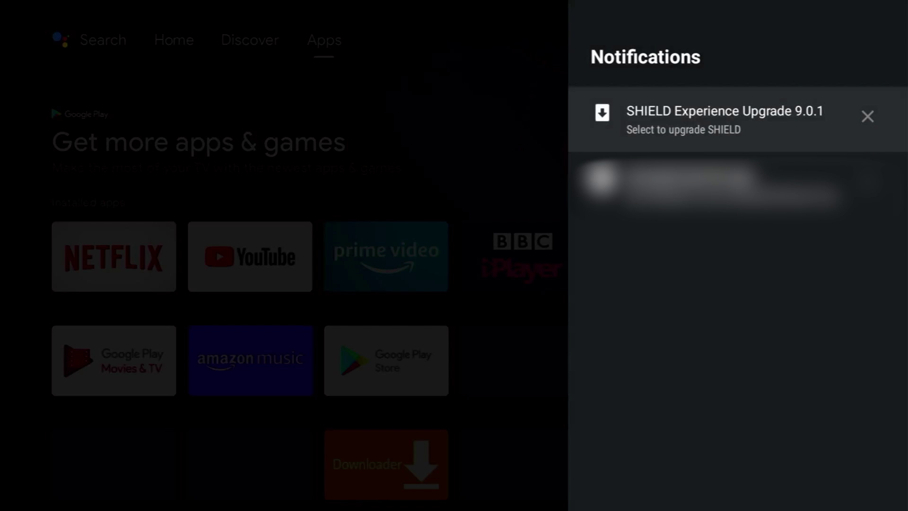
key("Escape")
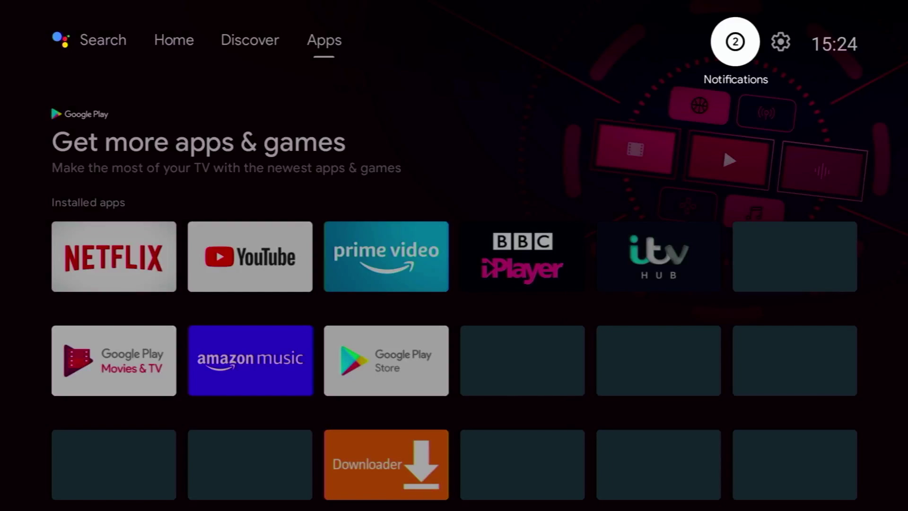
key("Right")
key("Return")
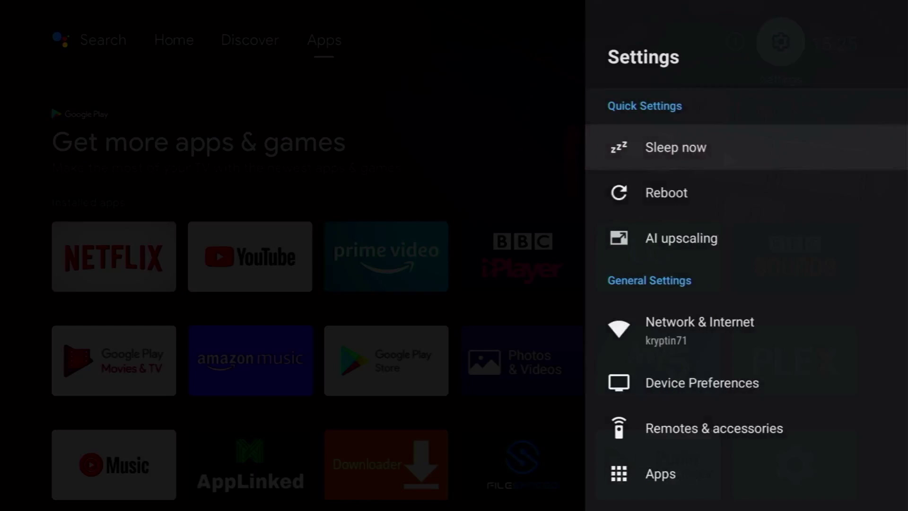
Run Check for upgrade under Device Preferences > About > System upgrade to find 9.0.1
key("Down")
key("Down")
key("Down")
key("Down")
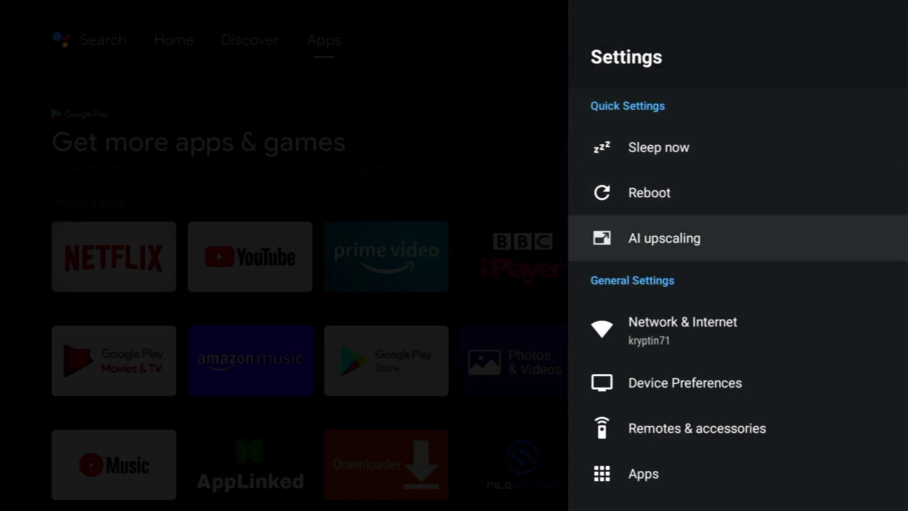
key("Return")
key("Return")
key("Return")
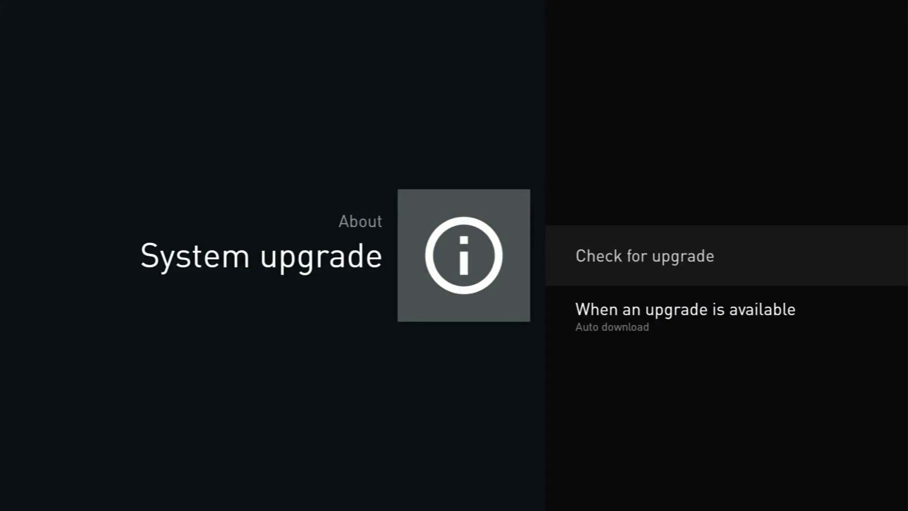
key("Return")
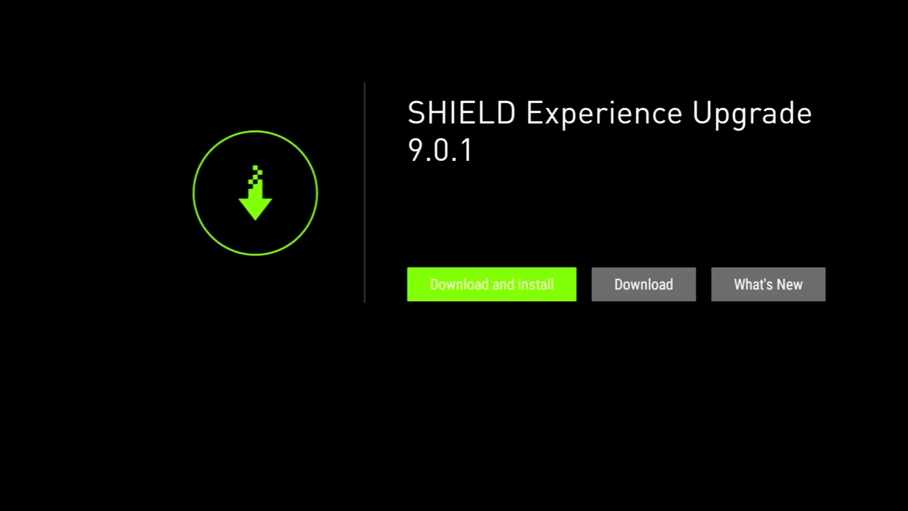
Open What's New for 9.0.1, listing PLEX, storage permission and interlaced-stutter fixes
key("Right")
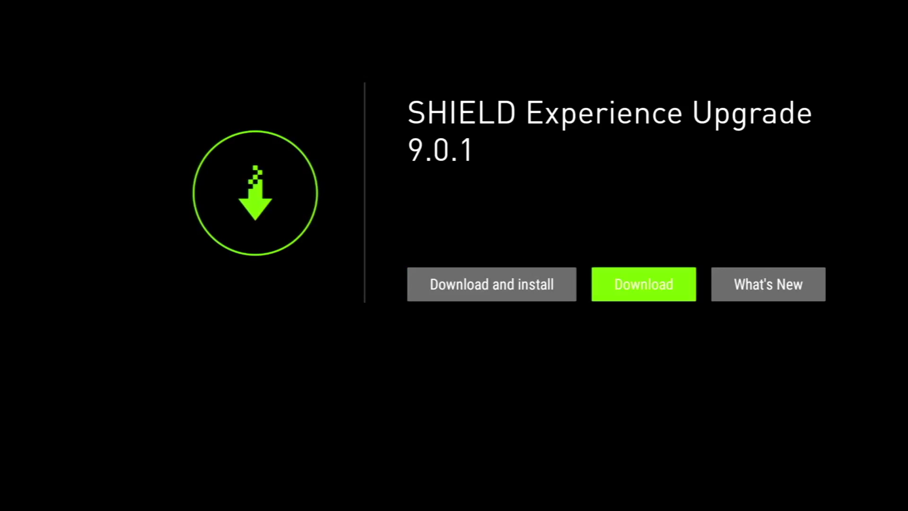
key("Right")
key("Return")
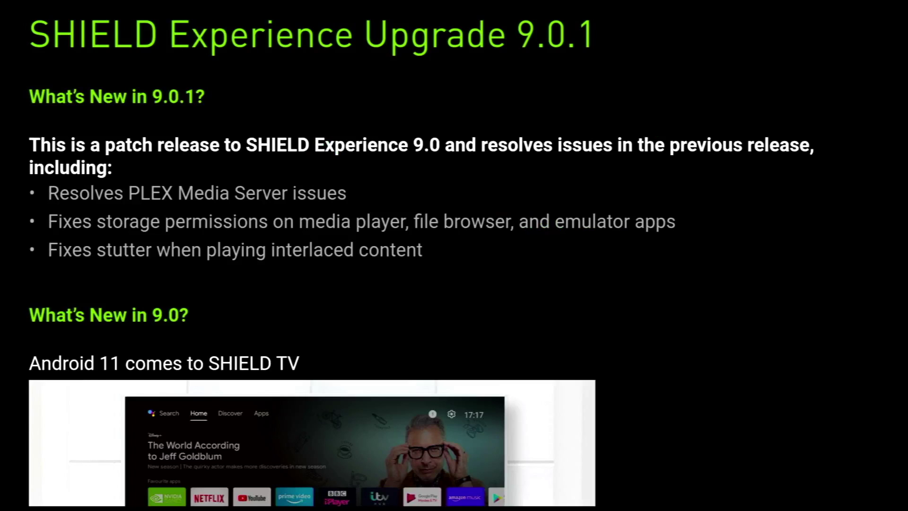
Scroll through the 9.0.1 release notes down to the Other Enhancements section
scroll(454, 284, "down", 4)
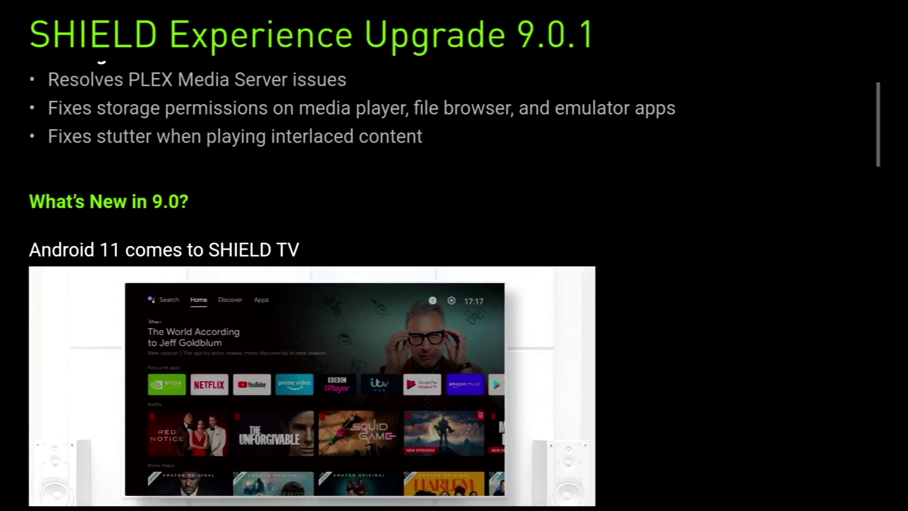
scroll(312, 284, "down", 1)
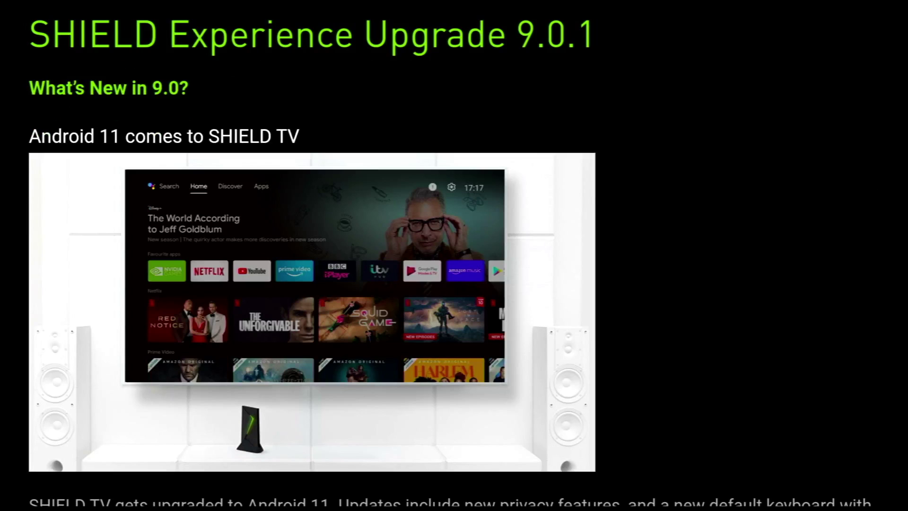
scroll(454, 284, "down", 3)
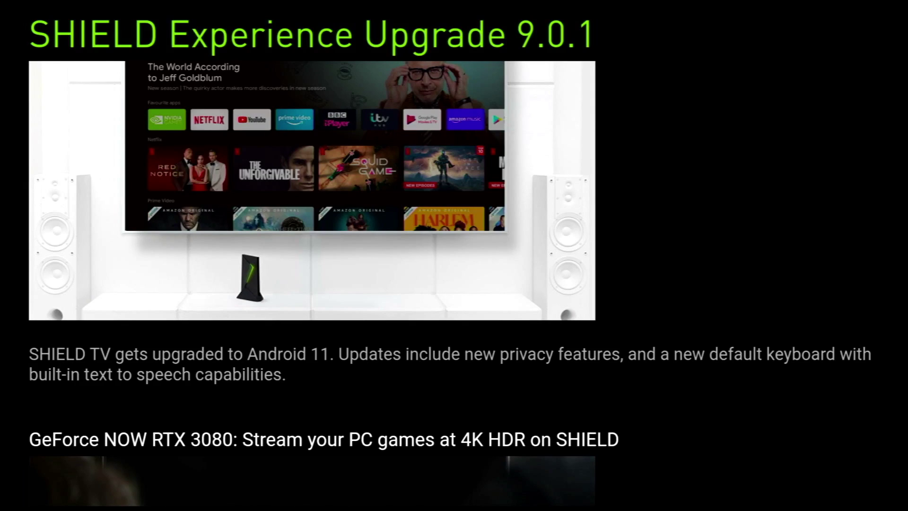
scroll(454, 283, "down", 4)
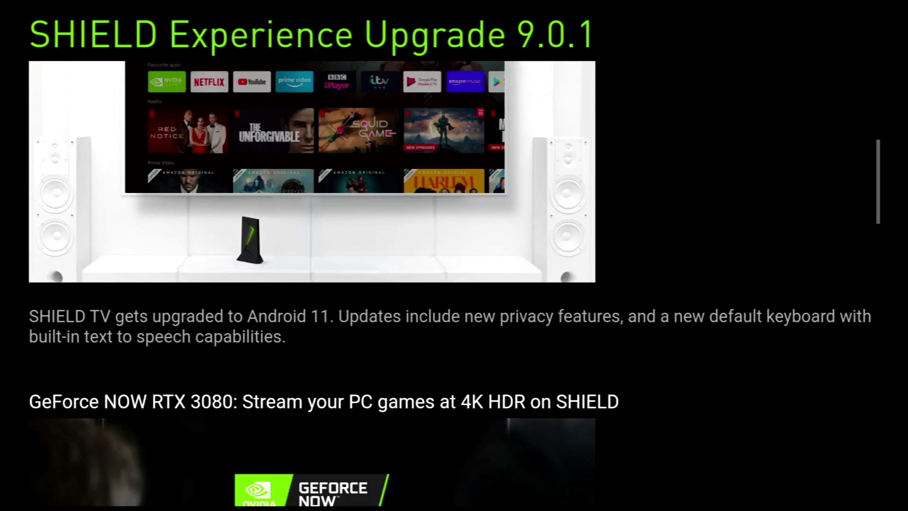
scroll(455, 284, "down", 4)
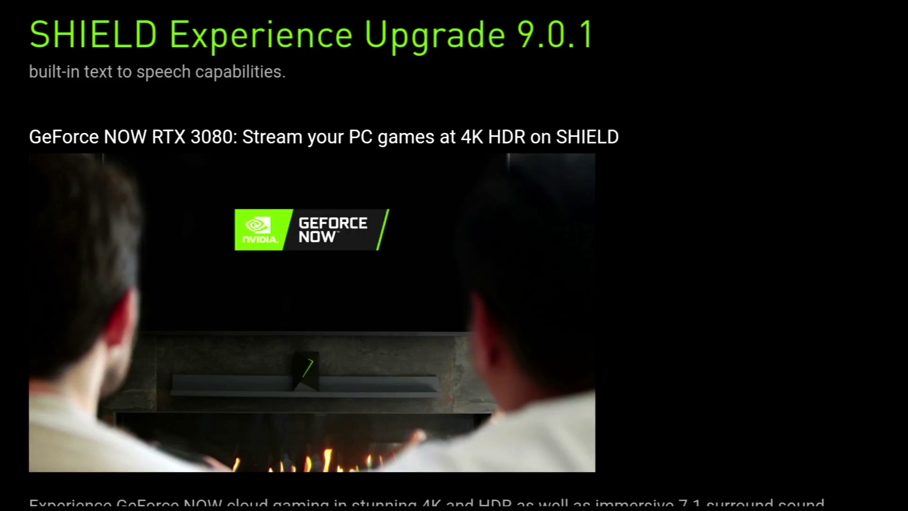
scroll(454, 284, "down", 3)
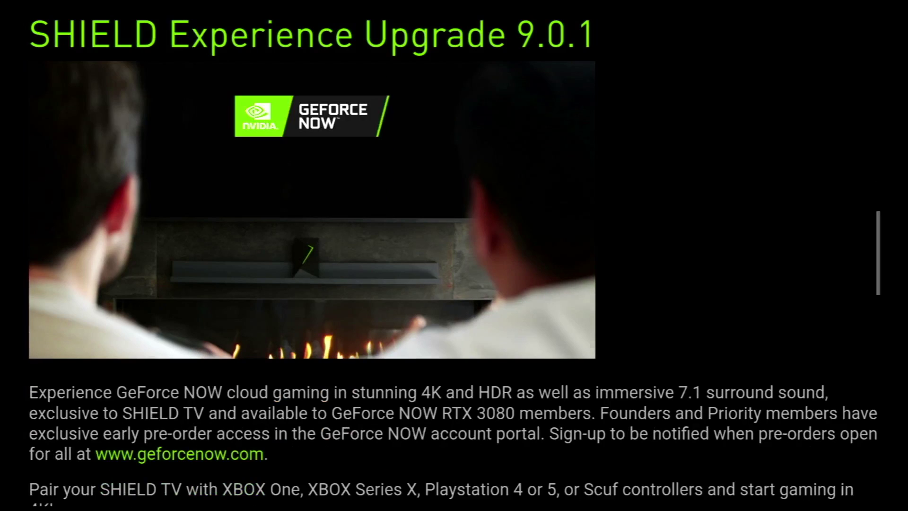
scroll(454, 283, "down", 2)
scroll(455, 284, "down", 1)
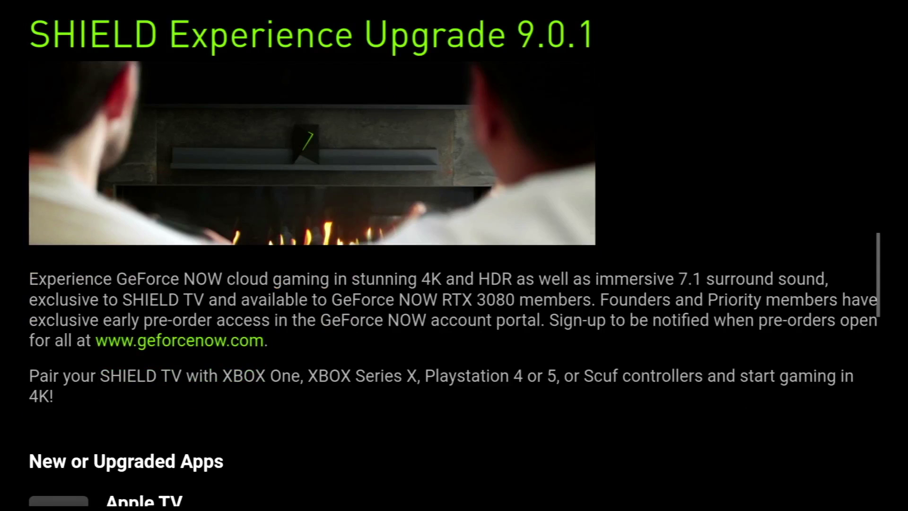
scroll(454, 285, "down", 3)
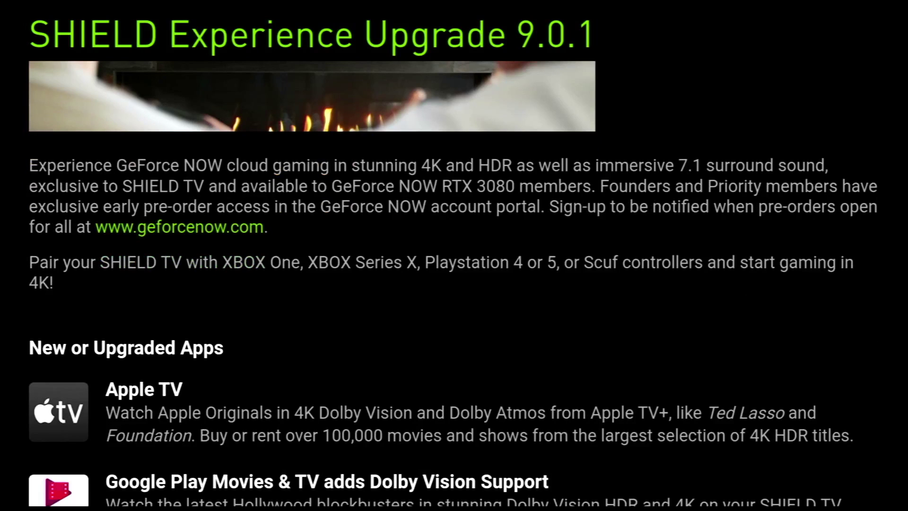
scroll(454, 284, "down", 2)
scroll(454, 284, "down", 2)
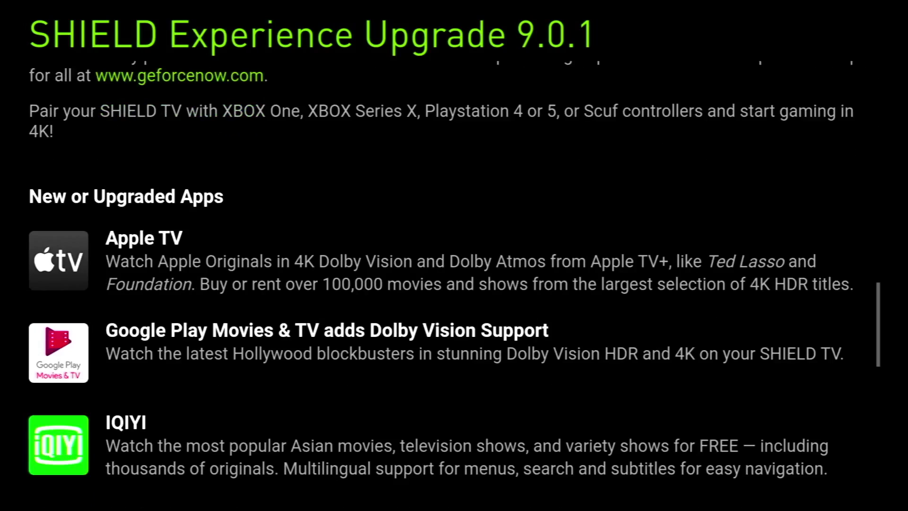
scroll(454, 284, "down", 1)
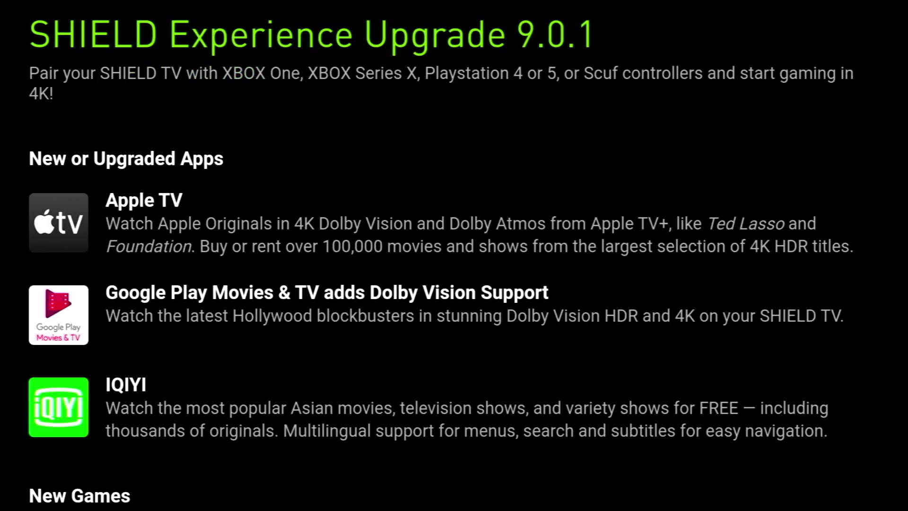
scroll(454, 284, "down", 5)
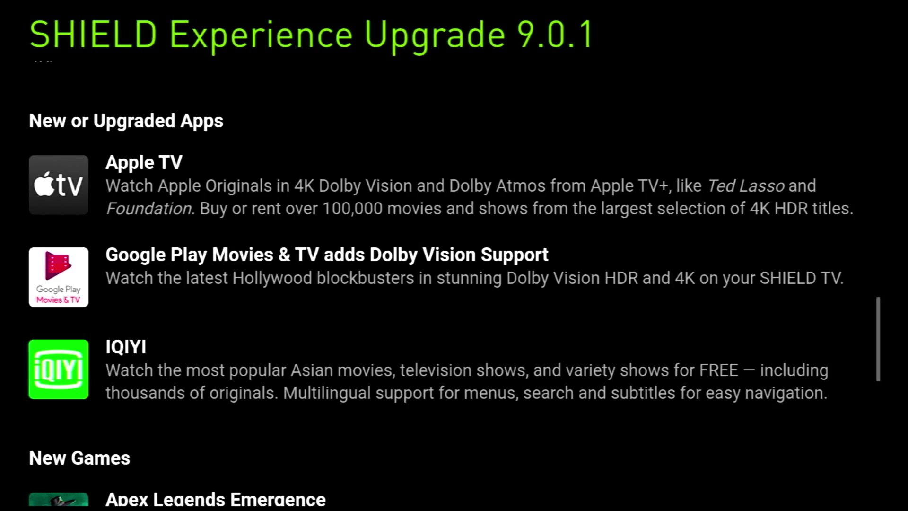
scroll(454, 284, "down", 1)
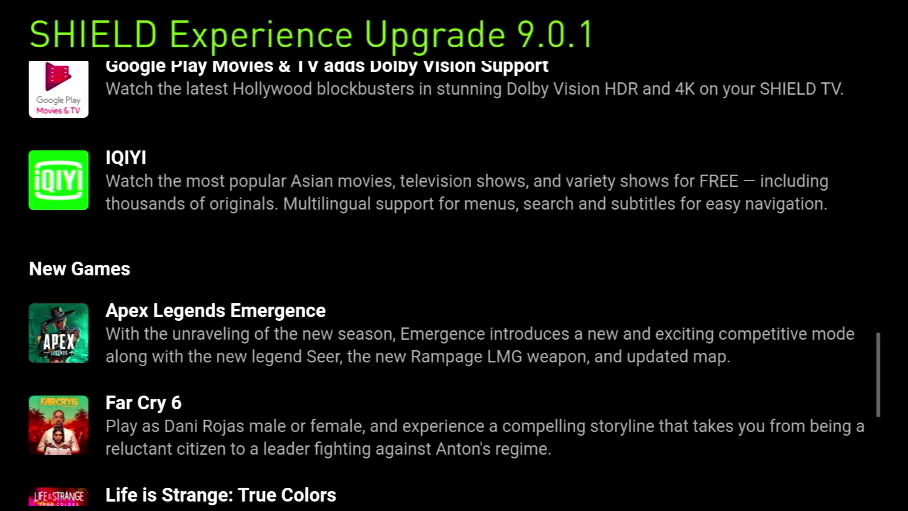
scroll(454, 284, "down", 2)
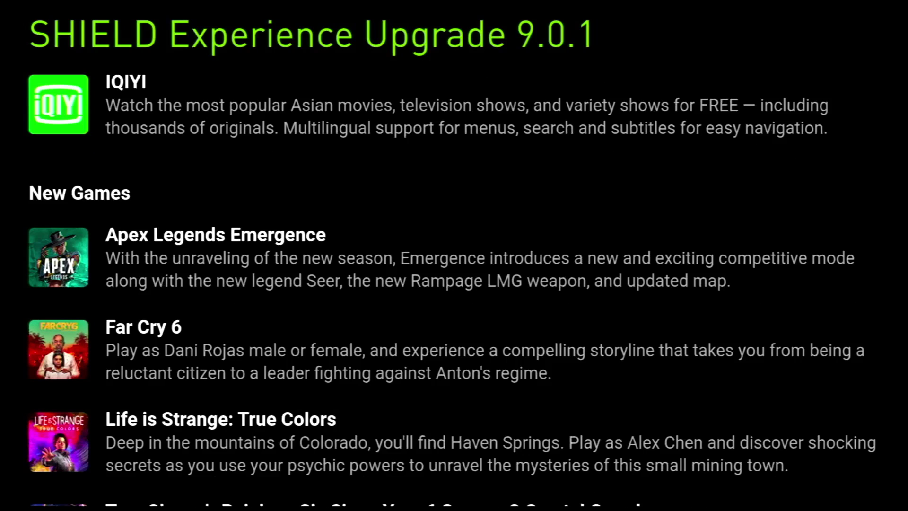
scroll(454, 284, "down", 2)
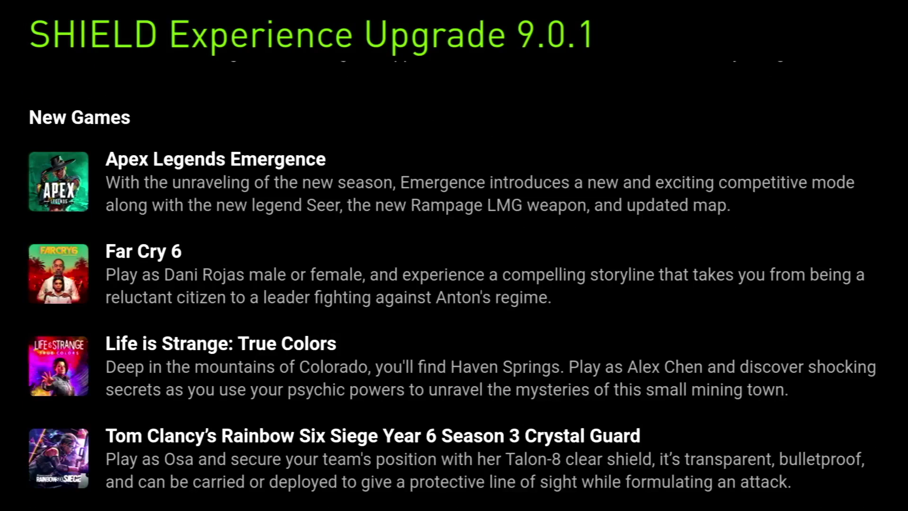
scroll(455, 283, "down", 6)
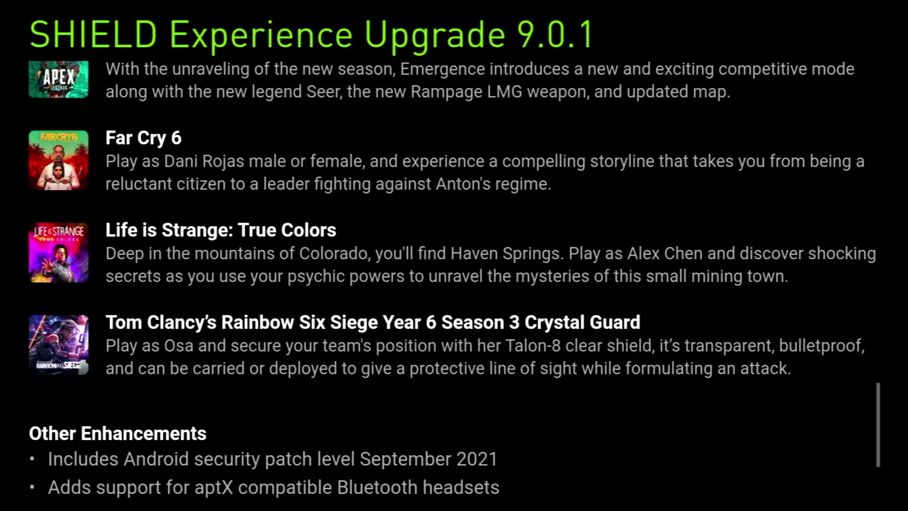
scroll(454, 283, "down", 2)
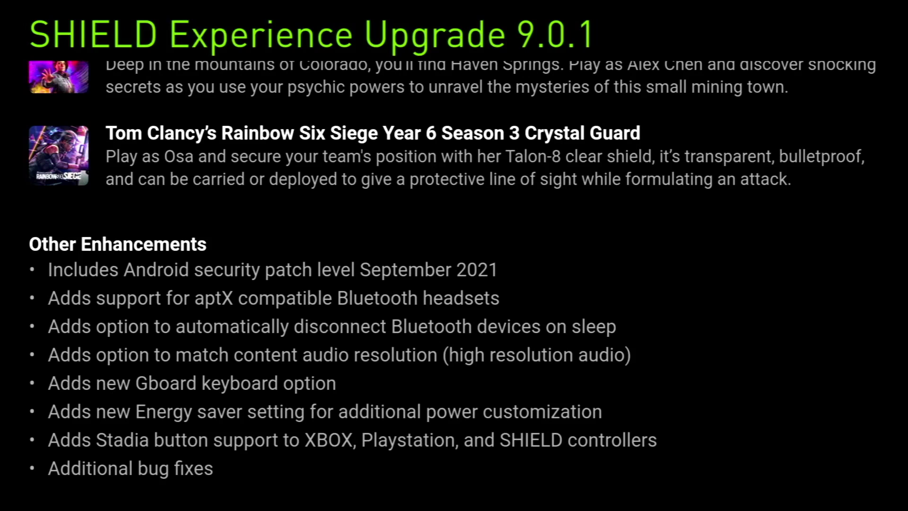
scroll(454, 284, "down", 1)
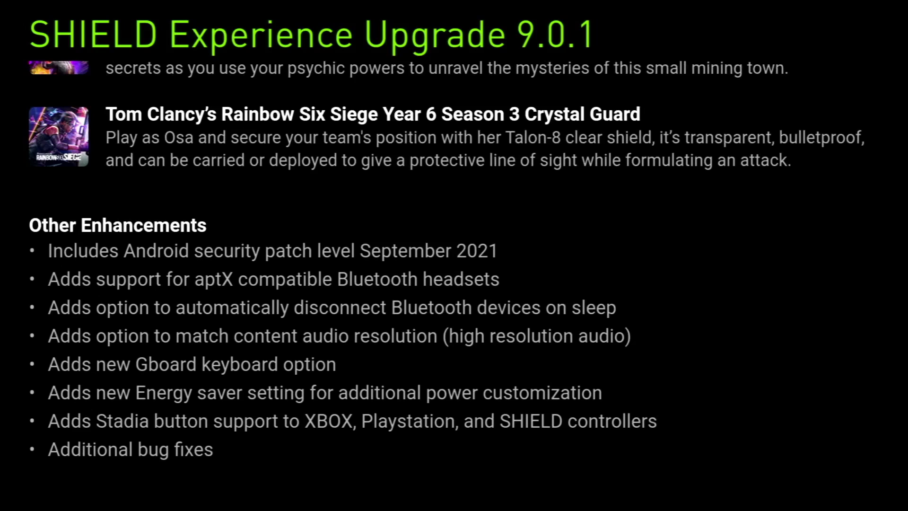
scroll(454, 279, "up", 20)
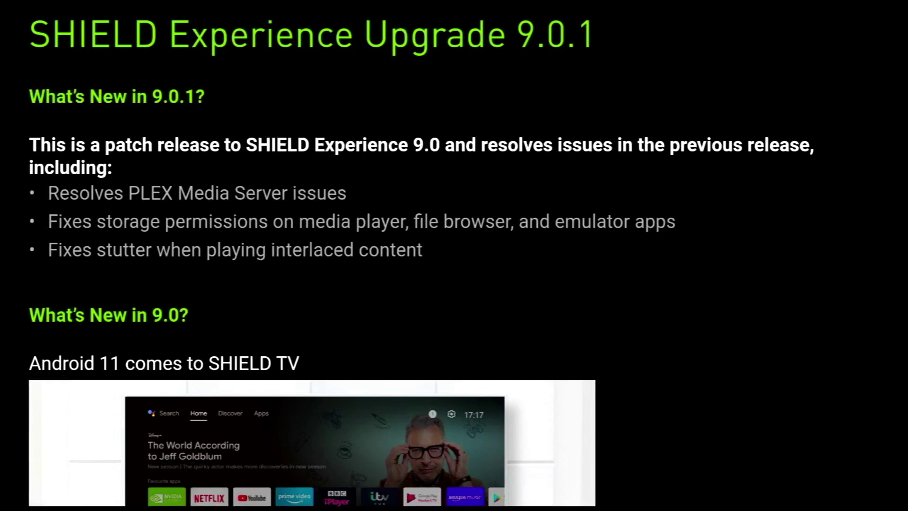
Choose Download and install for 9.0.1 and let the SHIELD reboot into Android 11
key("Escape")
key("Left")
key("Left")
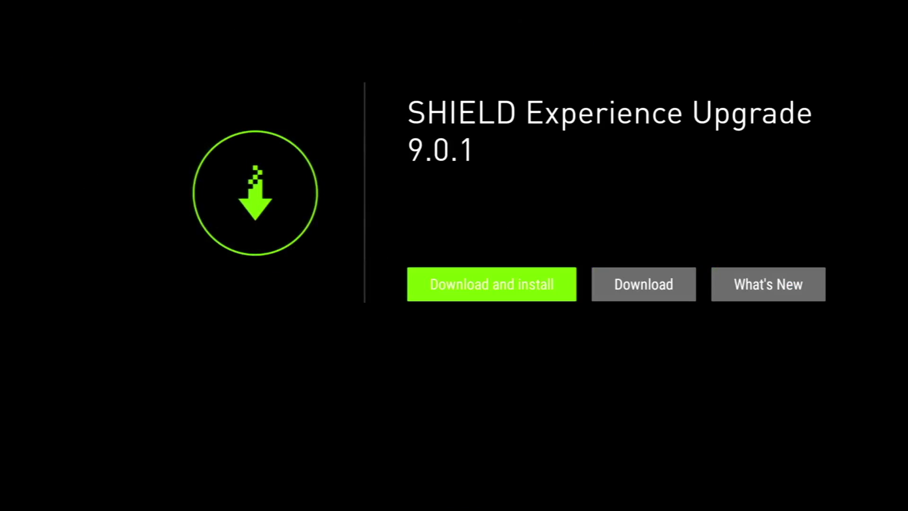
key("Return")
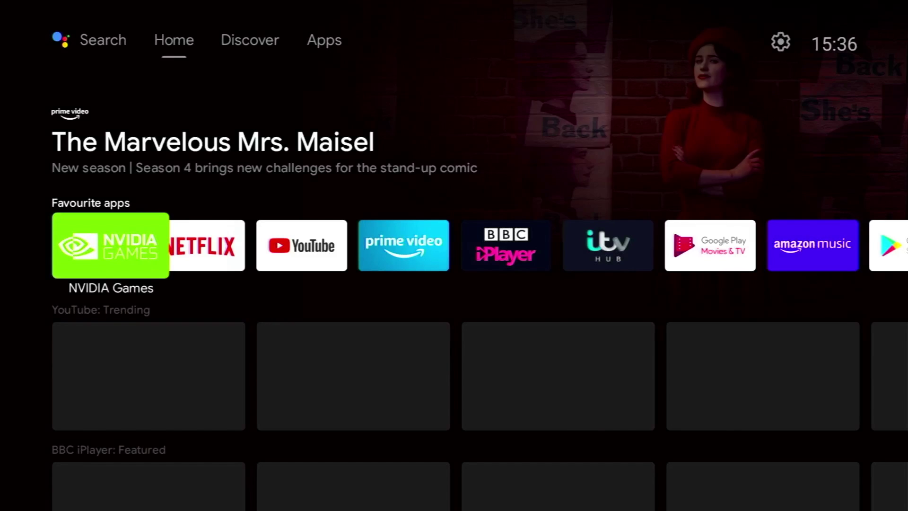
From the Apps tab, view Settings > Device Preferences > About, then close Settings
key("Up")
key("Right")
key("Right")
key("Right")
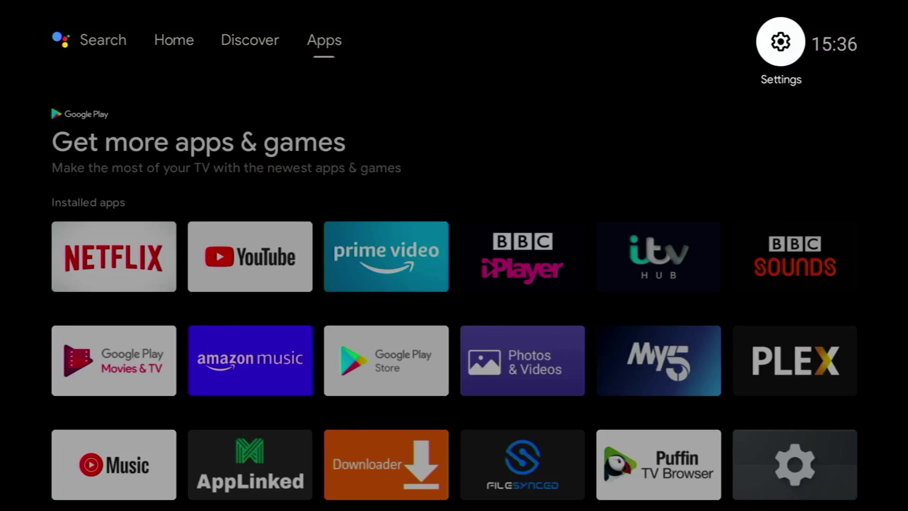
key("Return")
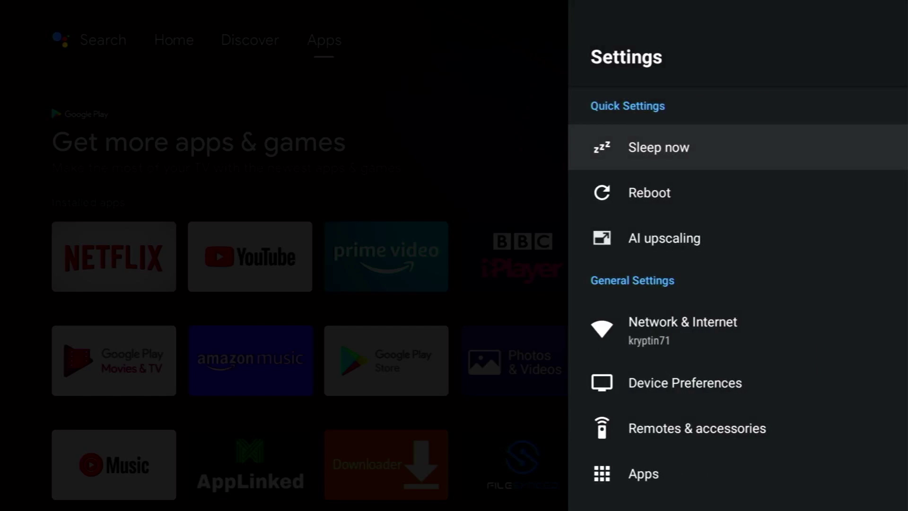
key("Down")
key("Down")
key("Down")
key("Down")
key("Return")
key("Return")
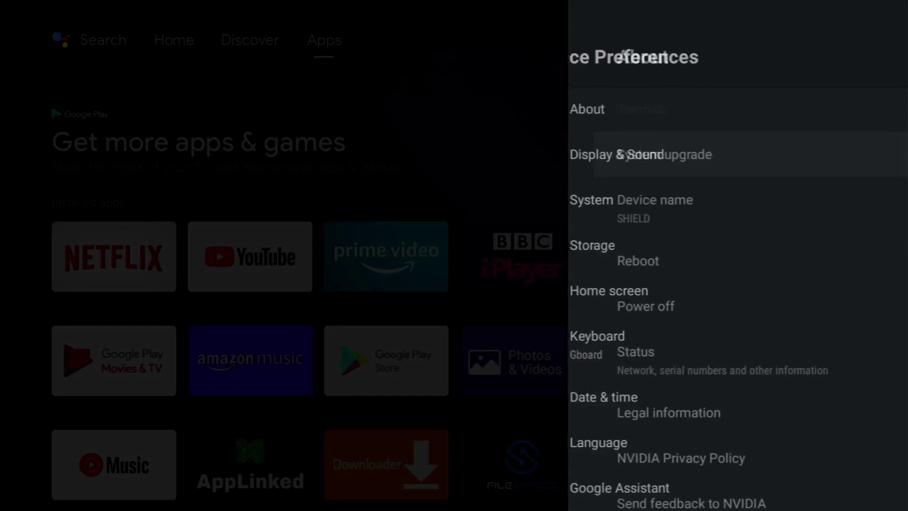
key("Down")
key("Down")
key("Down")
key("Down")
key("Down")
key("Down")
key("Down")
key("Down")
key("Down")
key("Down")
key("Down")
key("Down")
key("Down")
key("Down")
key("Down")
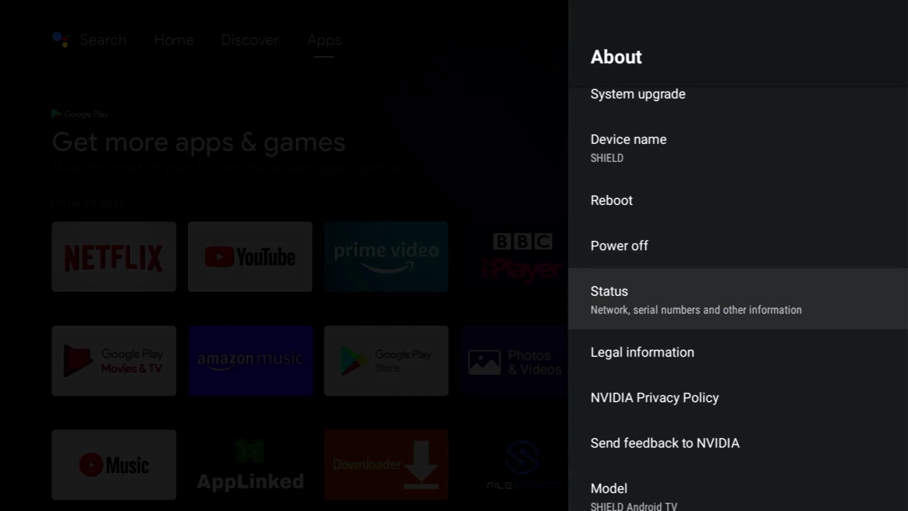
key("Escape")
key("Escape")
key("Escape")
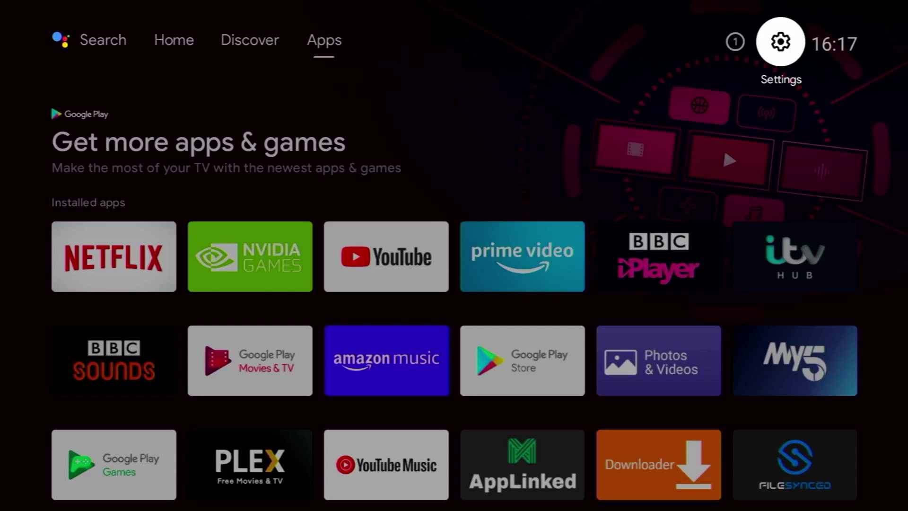
Browse the Apps page content and return to the Apps tab in the top navigation
key("Down")
key("Down")
key("Down")
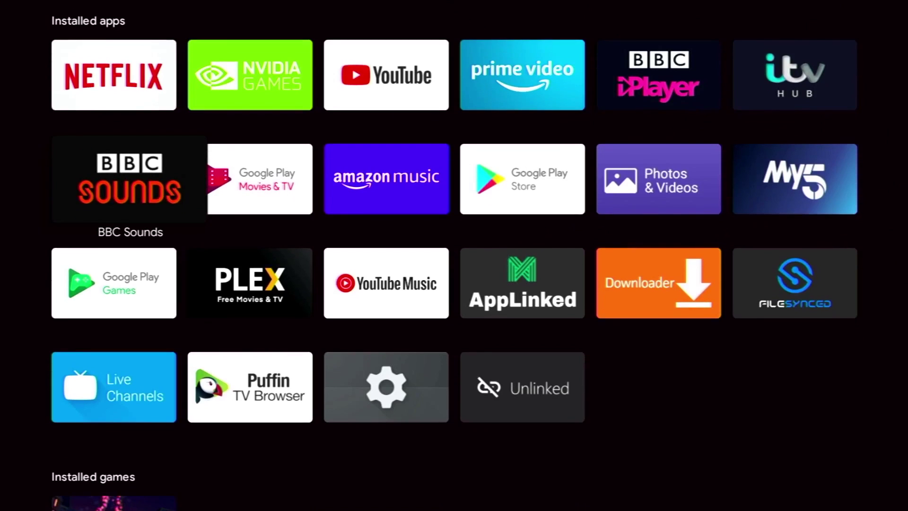
key("Escape")
key("Up")
key("Up")
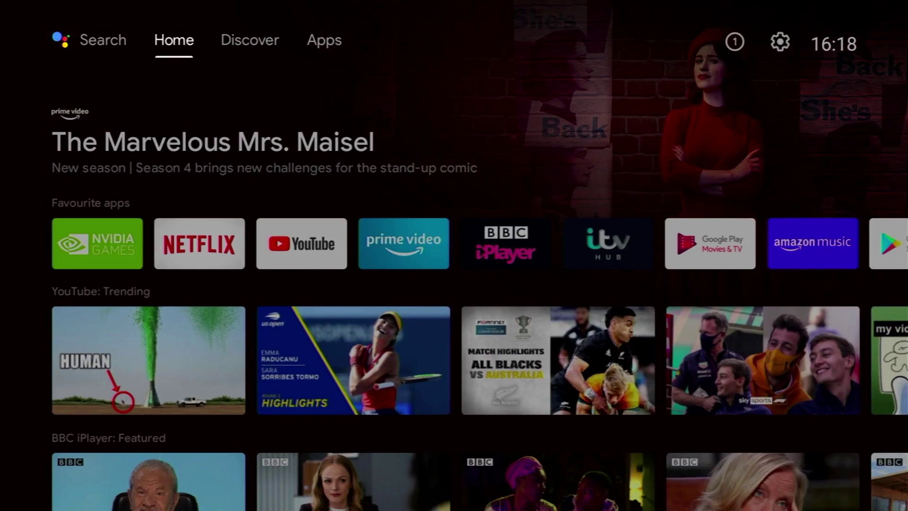
key("Right")
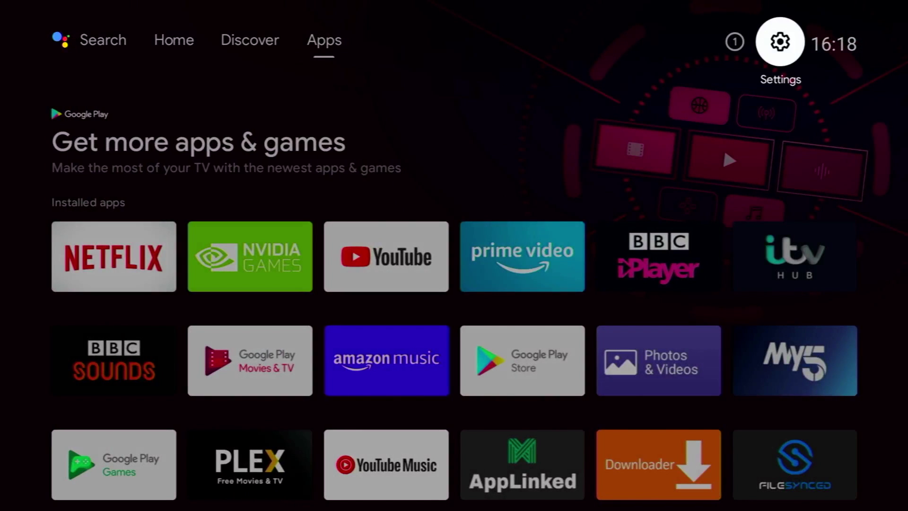
Open Device Preferences > Storage and compare 12 GB internal storage with the 15 GB USB STICK
key("Return")
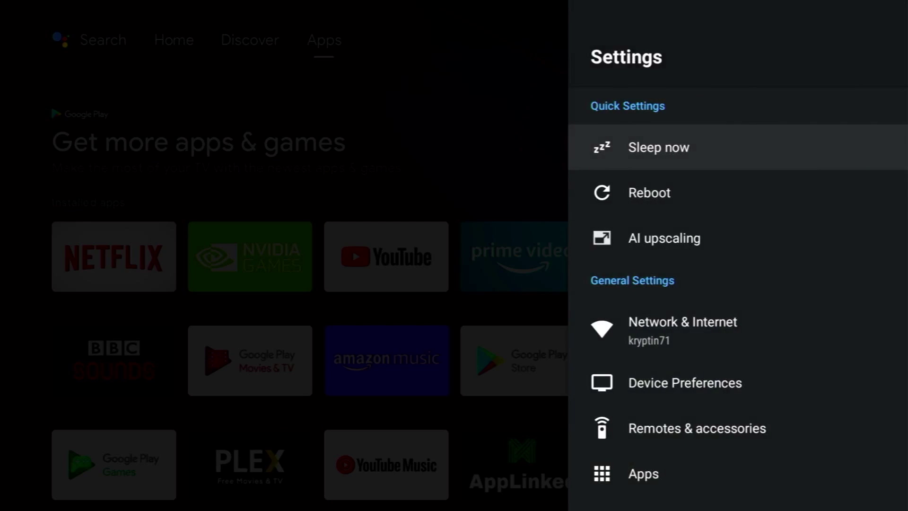
key("Down")
key("Down")
key("Down")
key("Down")
key("Return")
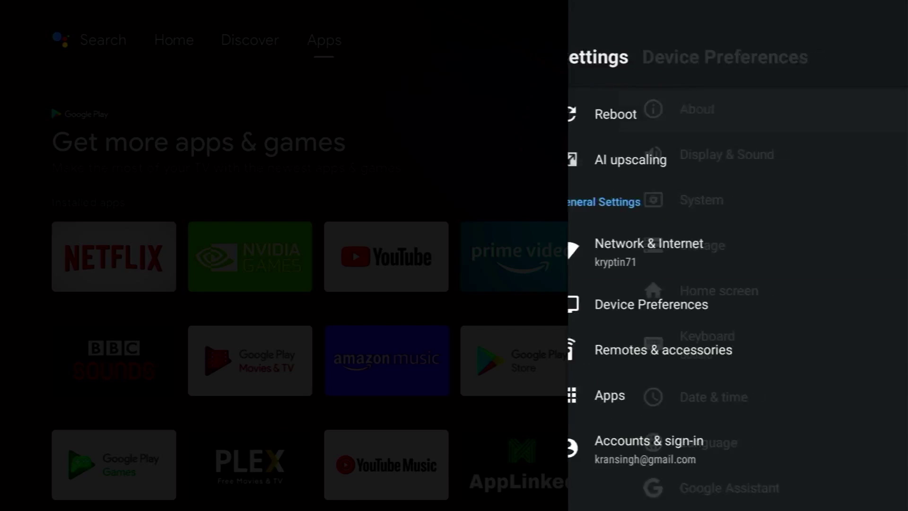
key("Down")
key("Down")
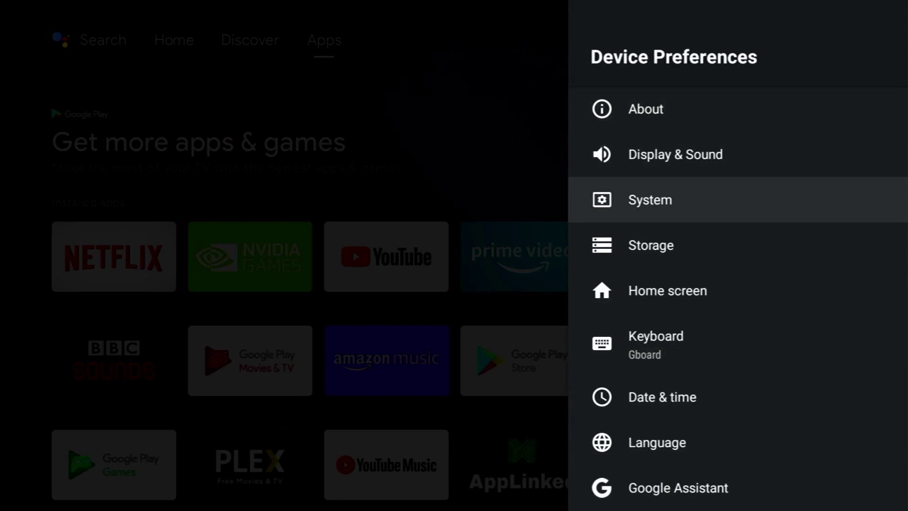
key("Down")
key("Return")
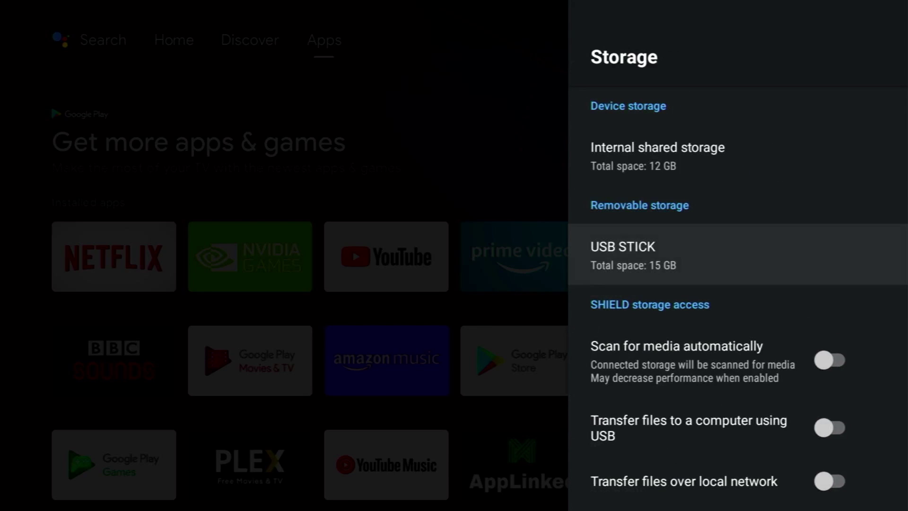
key("Up")
key("Down")
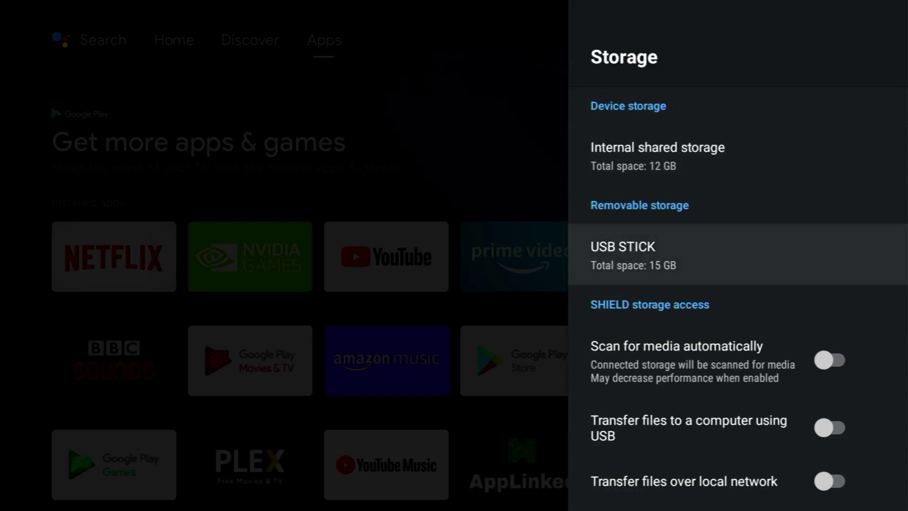